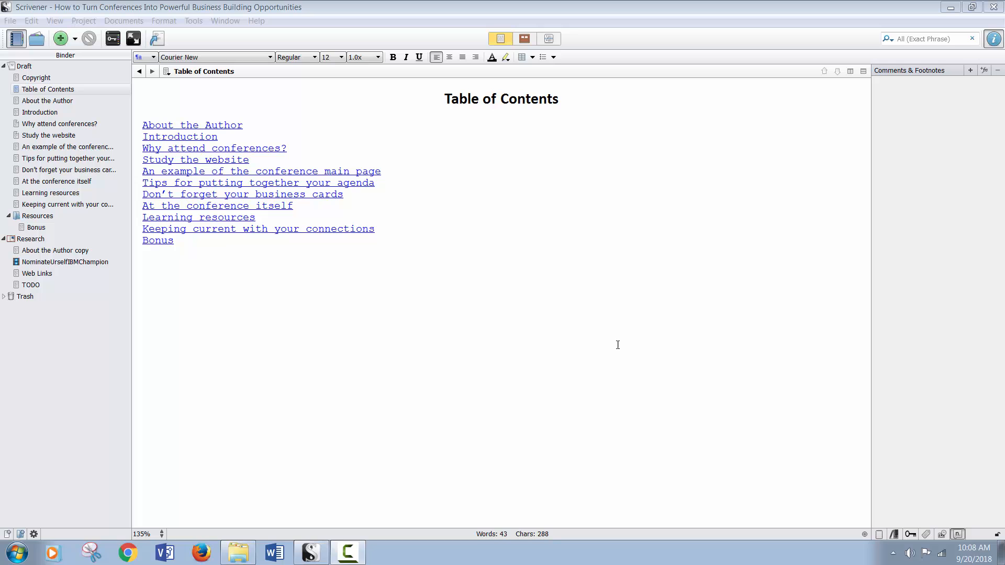
Open the project's compile settings and check the available output formats.
left_click(10, 21)
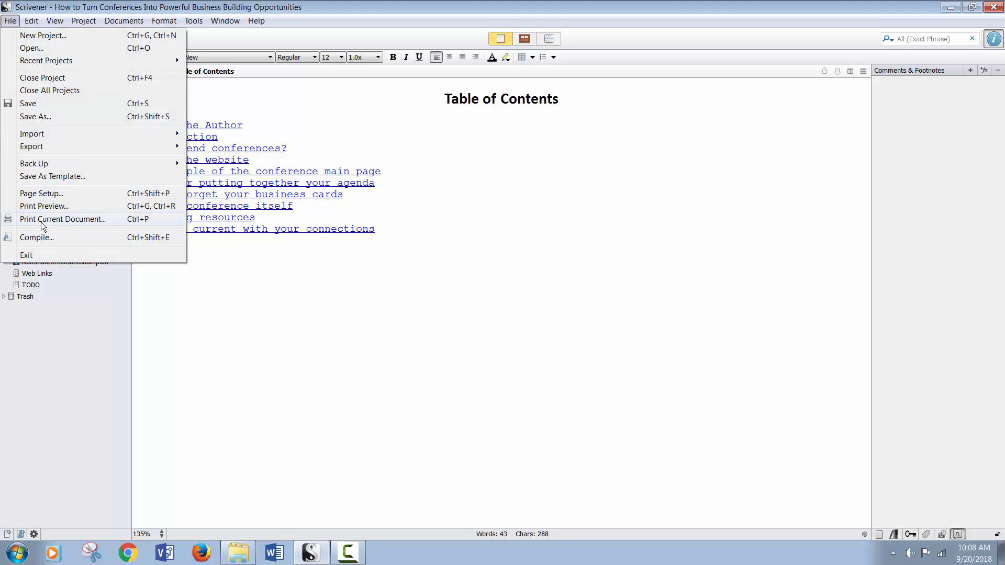
left_click(36, 237)
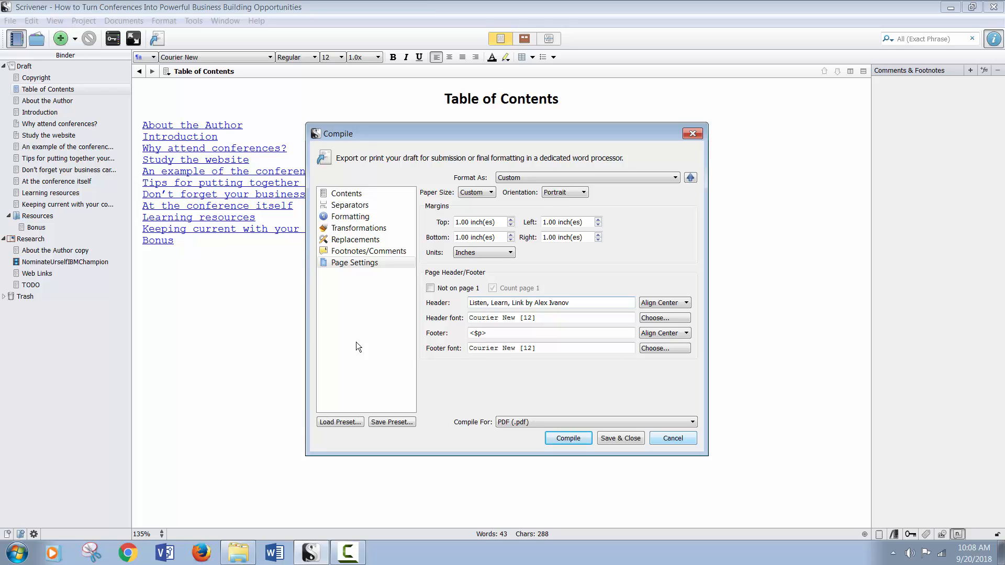
left_click(536, 420)
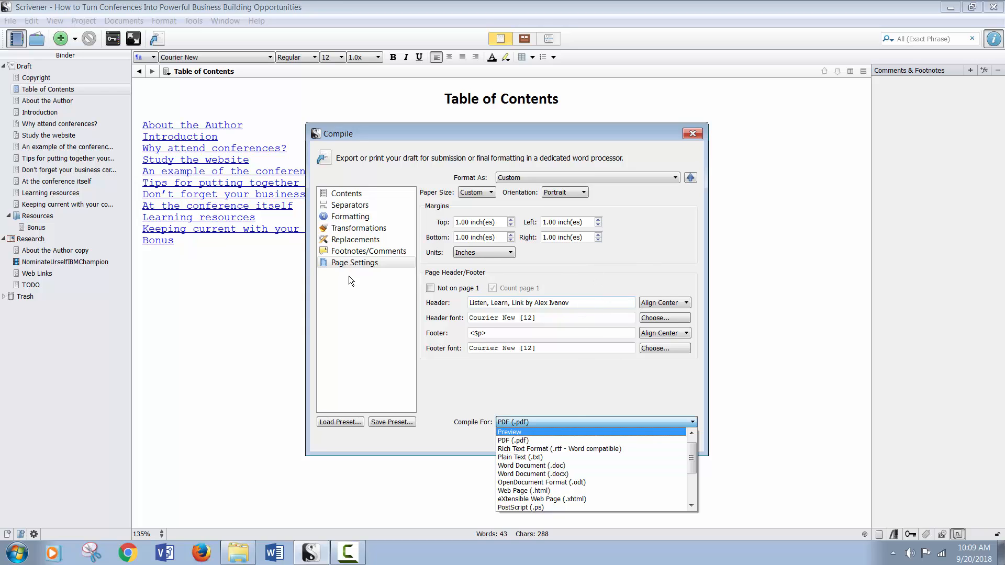
Set the compile paper size to Custom with a width of 5 inches.
left_click(471, 192)
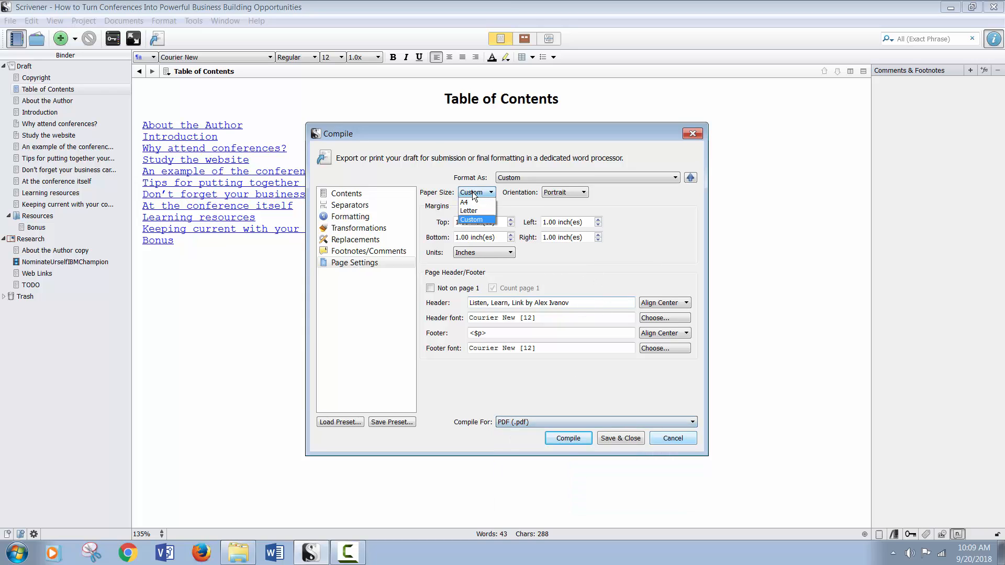
left_click(473, 208)
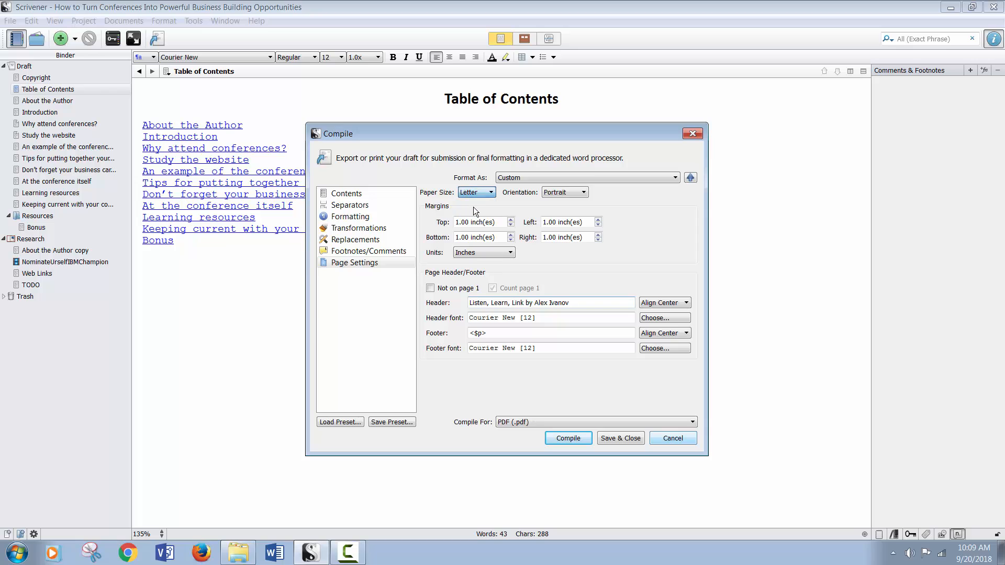
left_click(477, 193)
left_click(474, 218)
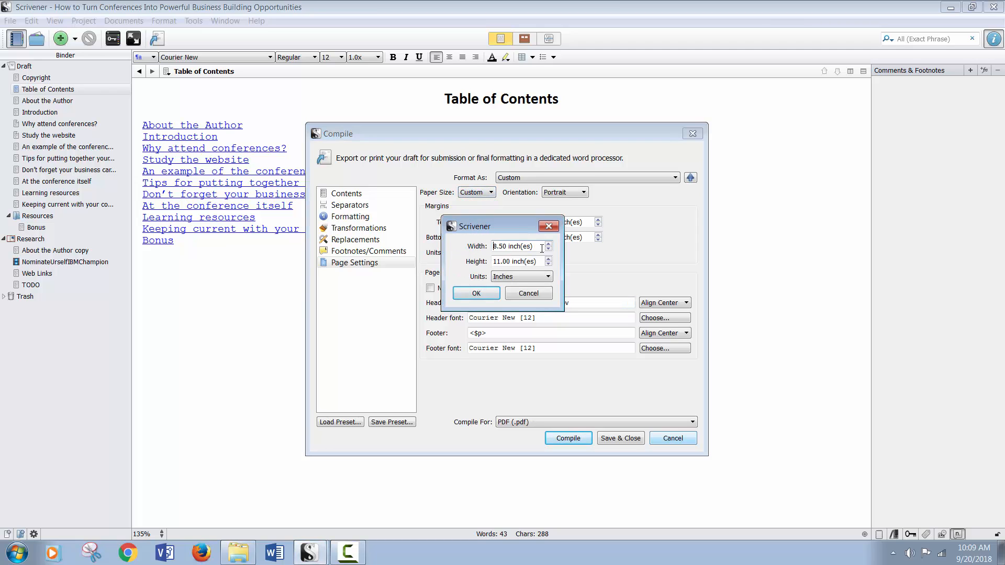
left_click_drag(542, 249, 491, 247)
type("5")
key("Tab")
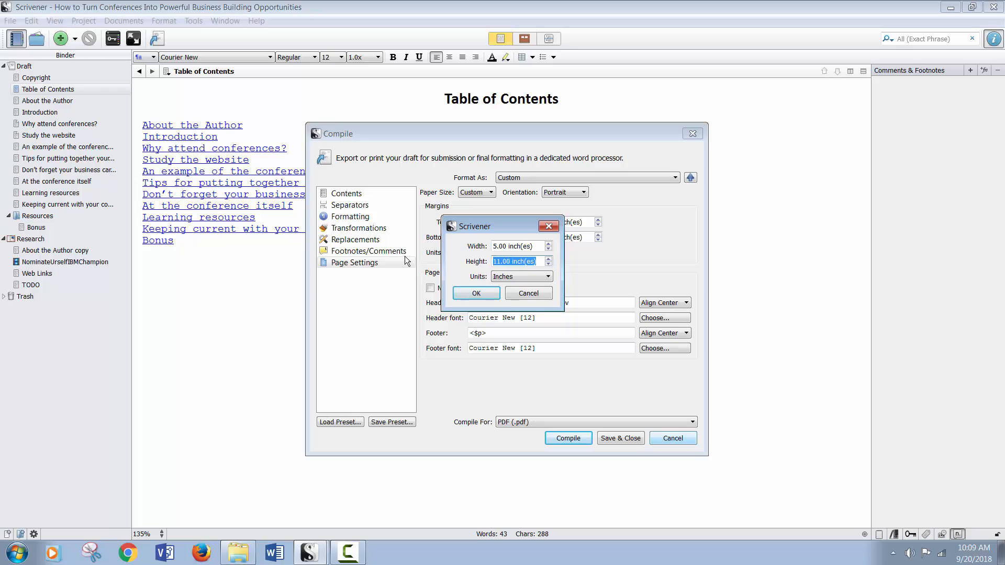
left_click(482, 293)
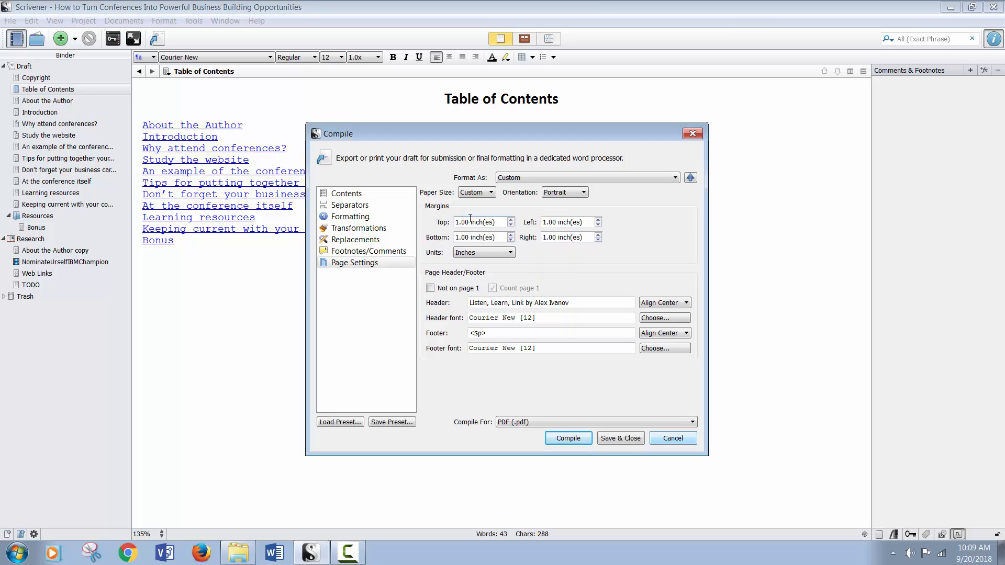
Set the left and right page margins to 0.5 inches each.
double_click(557, 222)
type("5")
double_click(553, 238)
left_click_drag(587, 222, 363, 216)
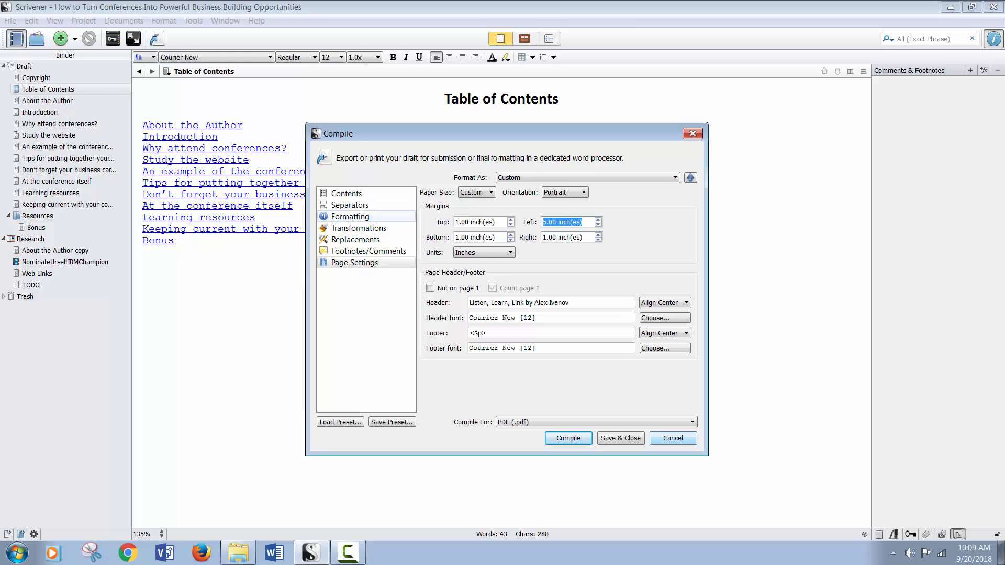
type(".5")
left_click_drag(585, 237, 543, 240)
type(".5")
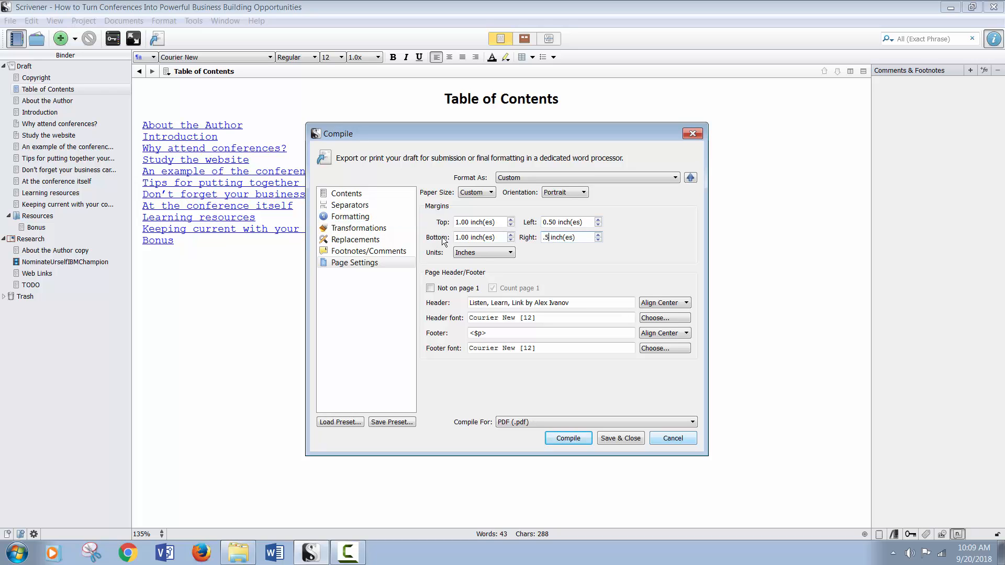
left_click(582, 222)
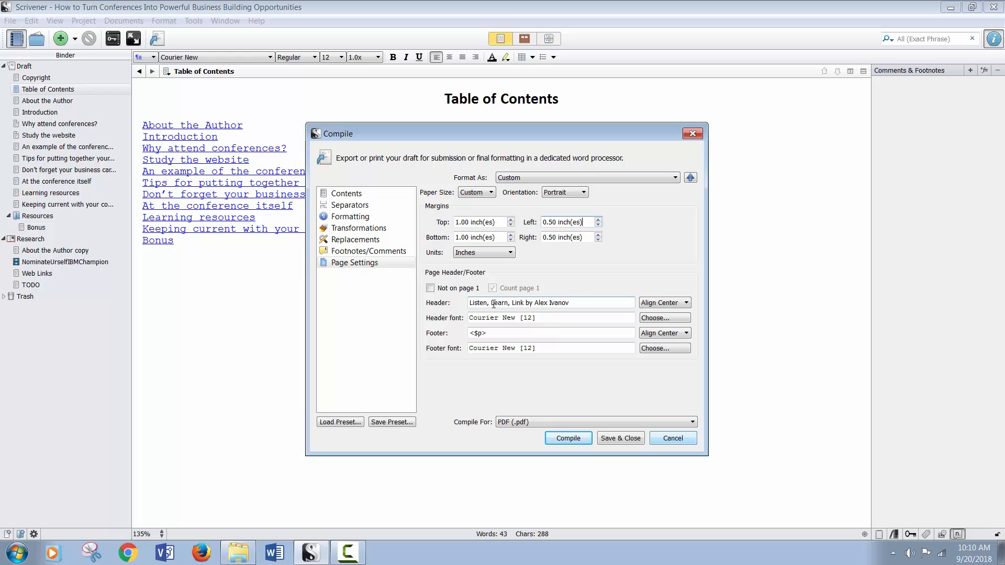
Review the header text and the Contents, Separators, Formatting, Transformations, Replacements and Footnotes/Comments compile settings.
left_click_drag(569, 302, 464, 302)
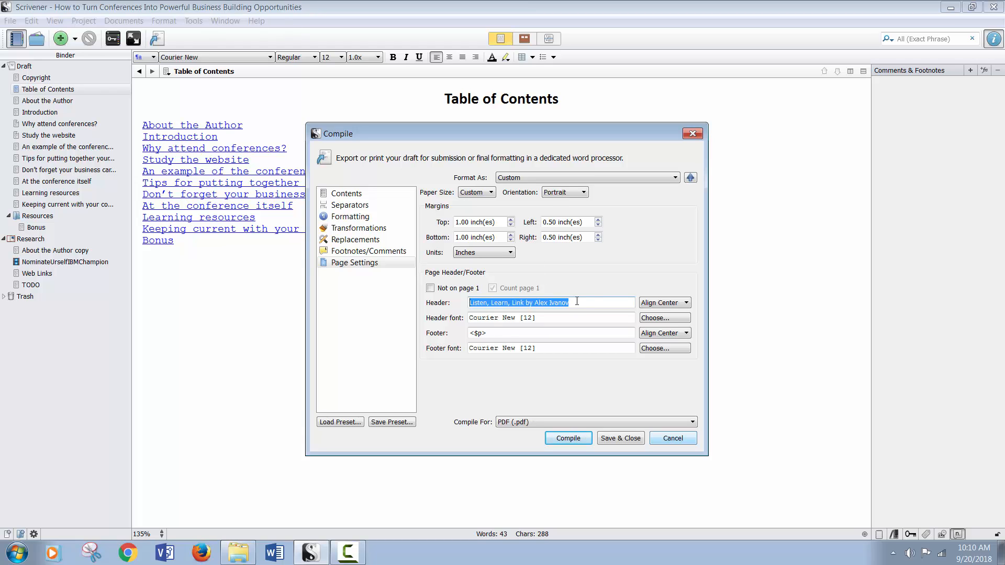
left_click(350, 193)
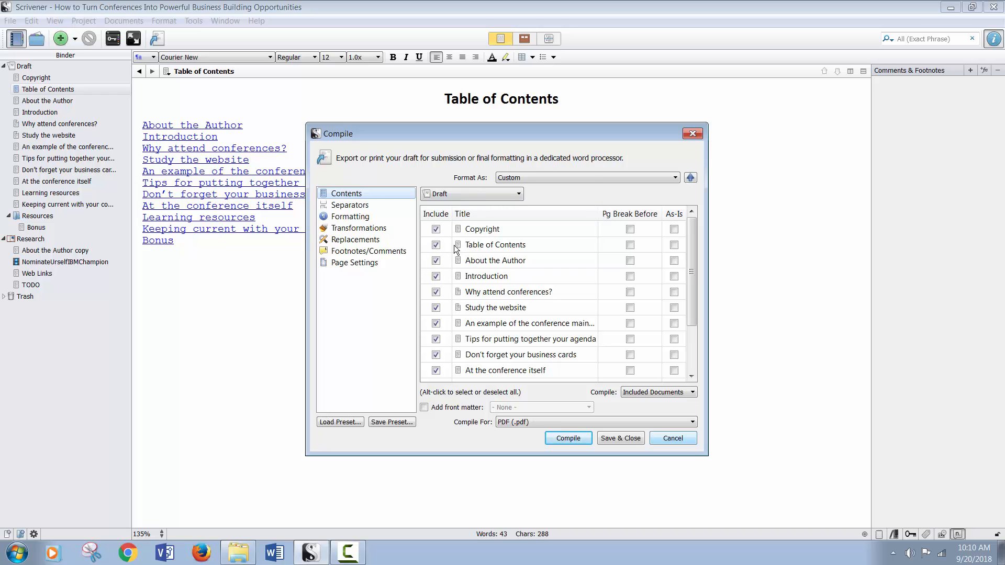
mouse_move(692, 240)
left_mouse_down()
mouse_move(692, 281)
mouse_move(690, 225)
left_mouse_up()
left_click(347, 207)
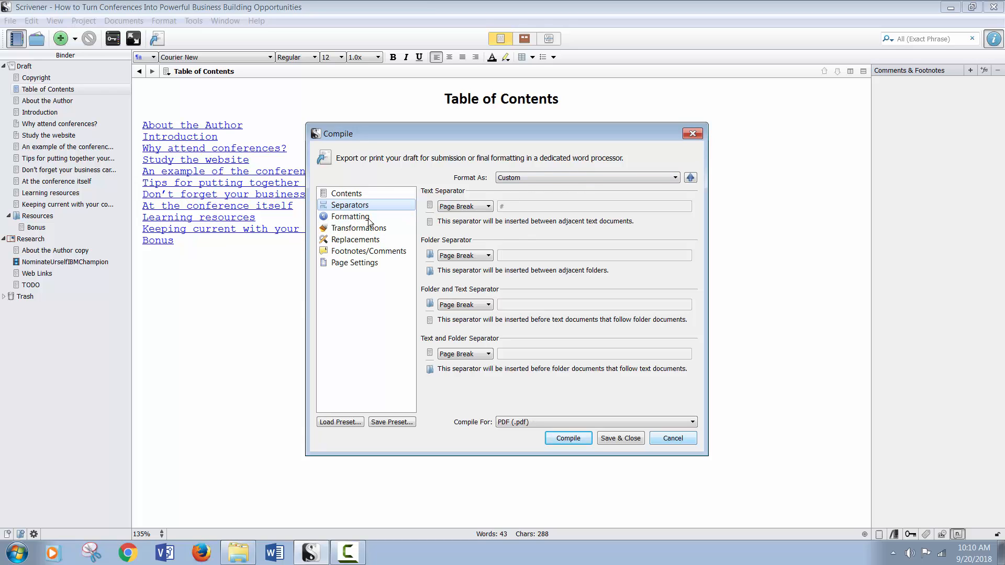
left_click(368, 218)
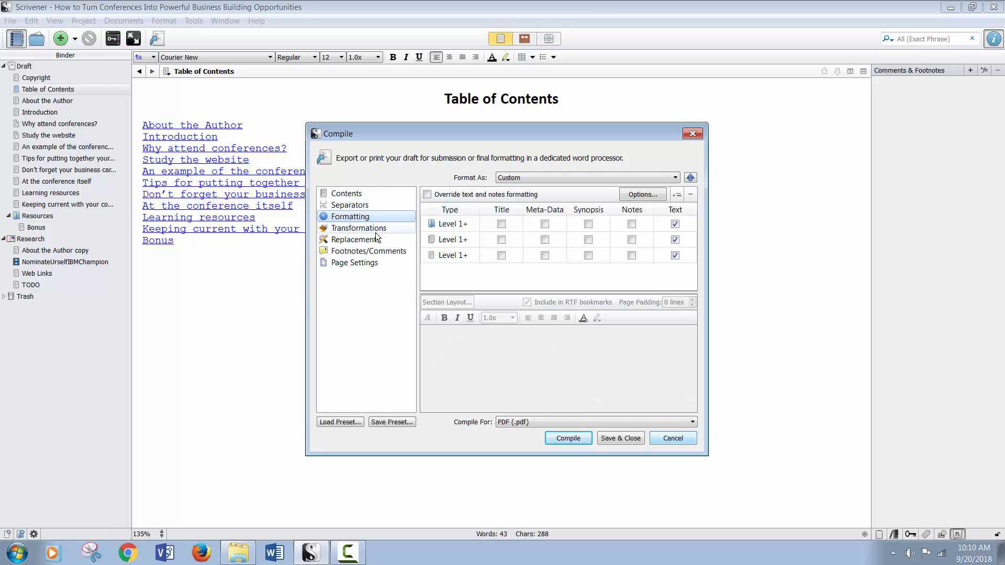
left_click(366, 229)
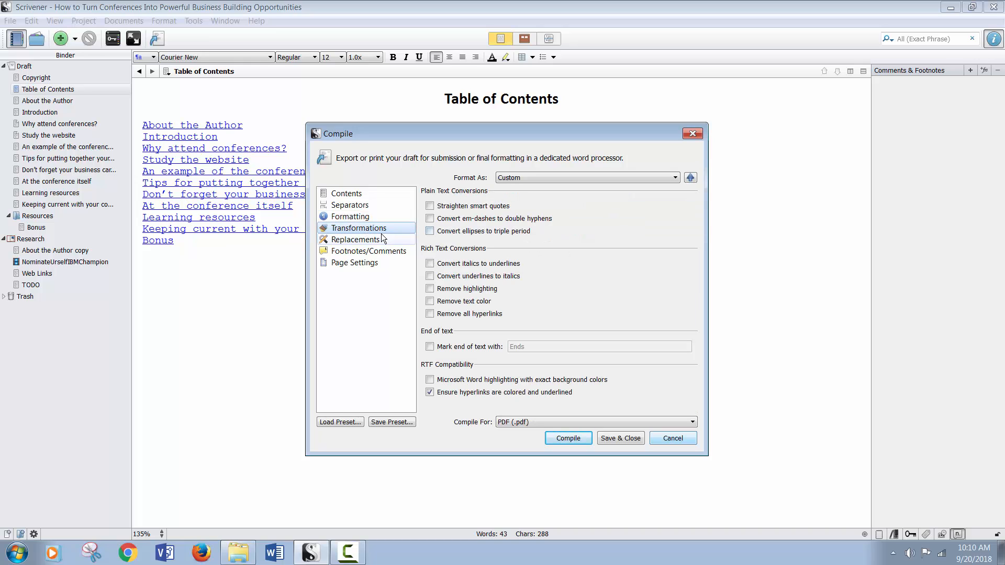
left_click(364, 237)
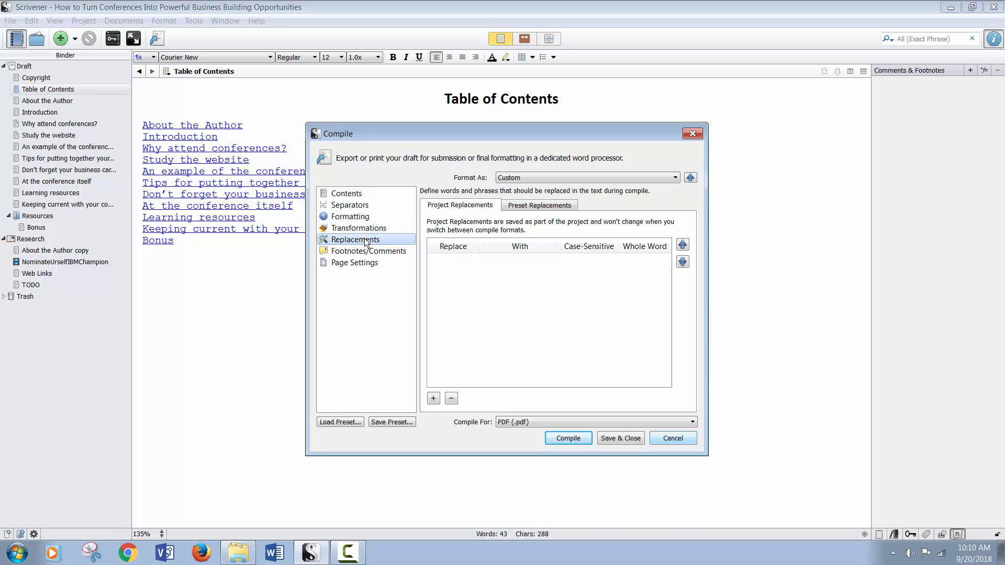
left_click(363, 251)
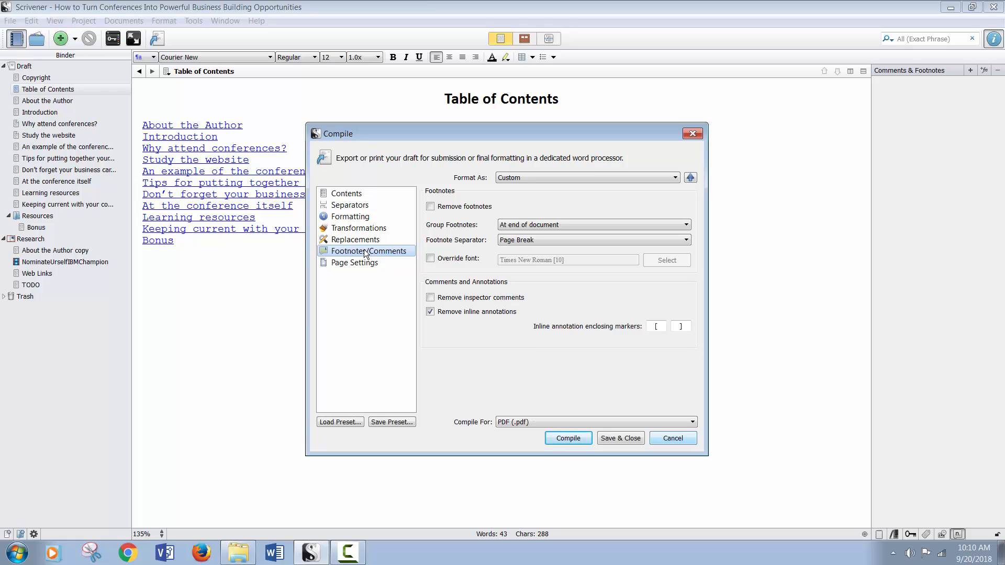
Align the page header to the right in the page settings.
left_click(361, 261)
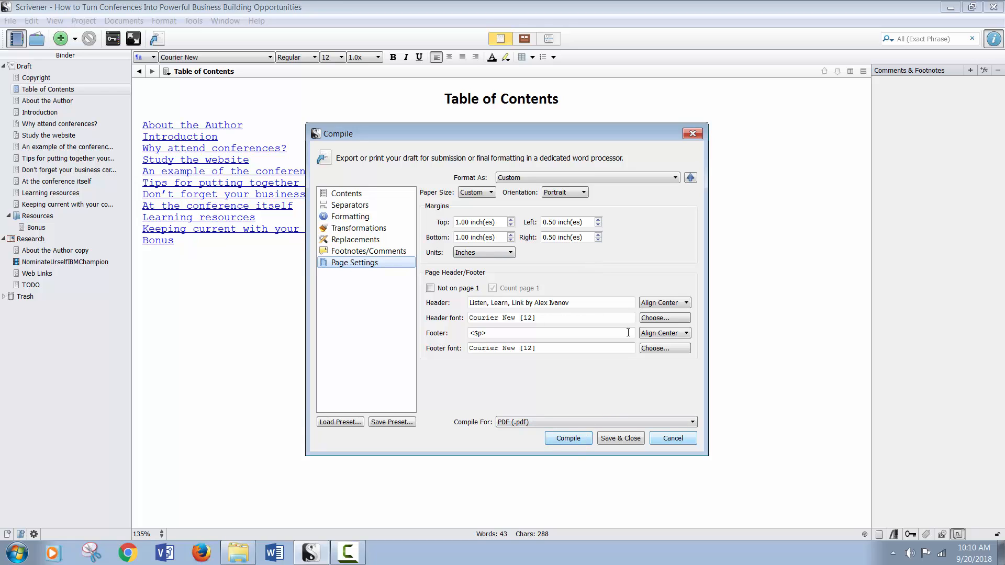
left_click(656, 304)
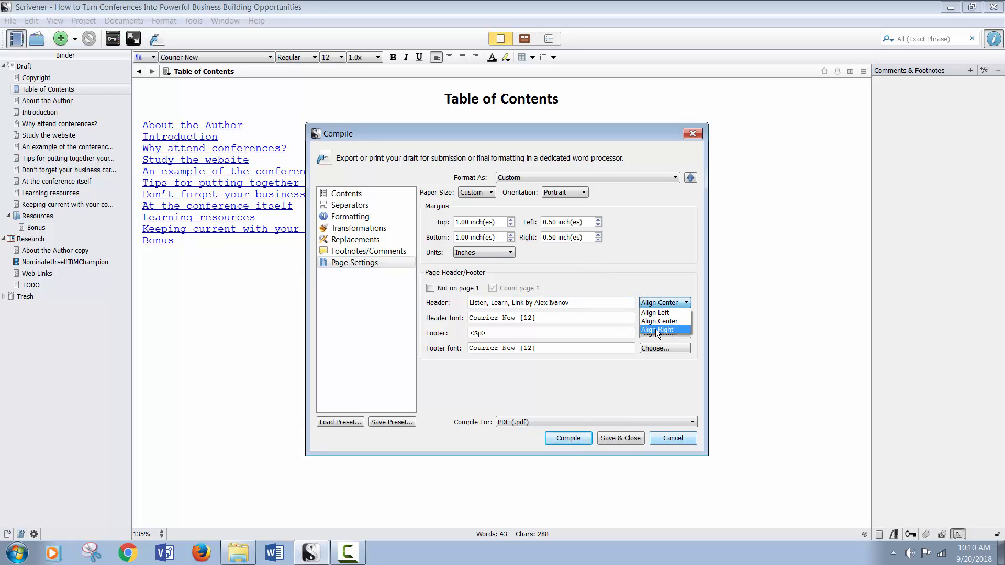
left_click(660, 330)
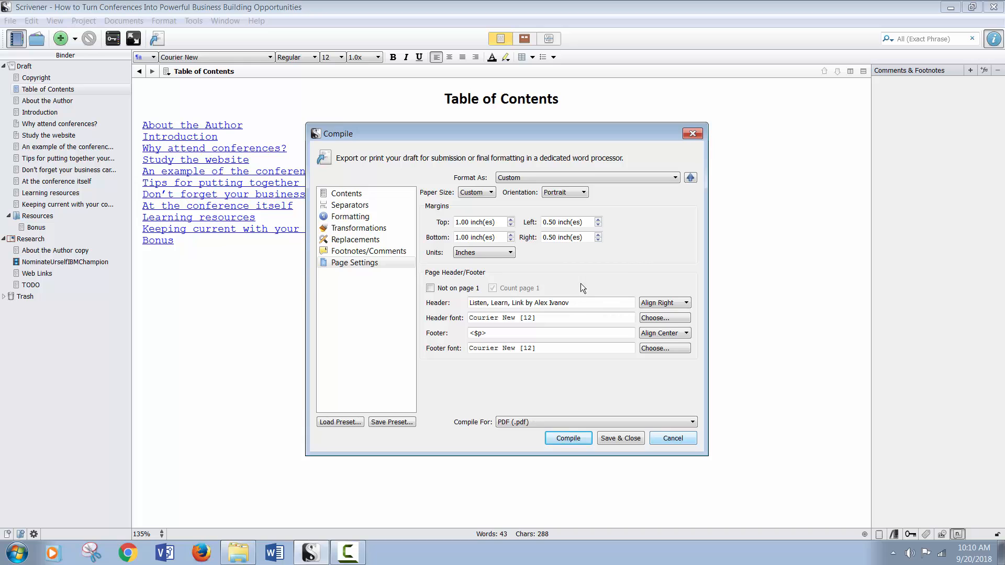
Compile the draft to a PDF named "How to Turn Conferences Into Powerful Business Building Opportunities" in the Demo folder.
left_click(569, 439)
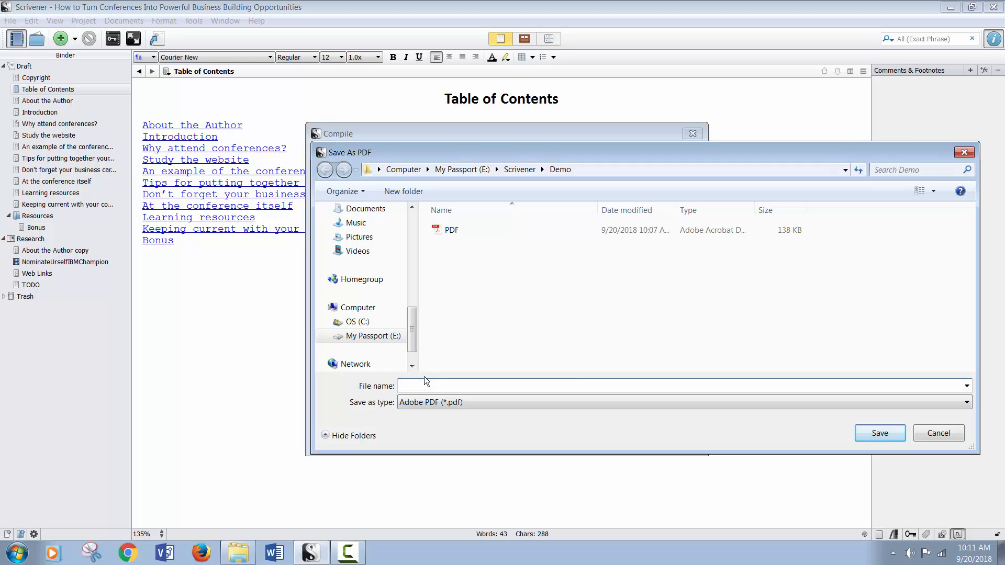
type("How")
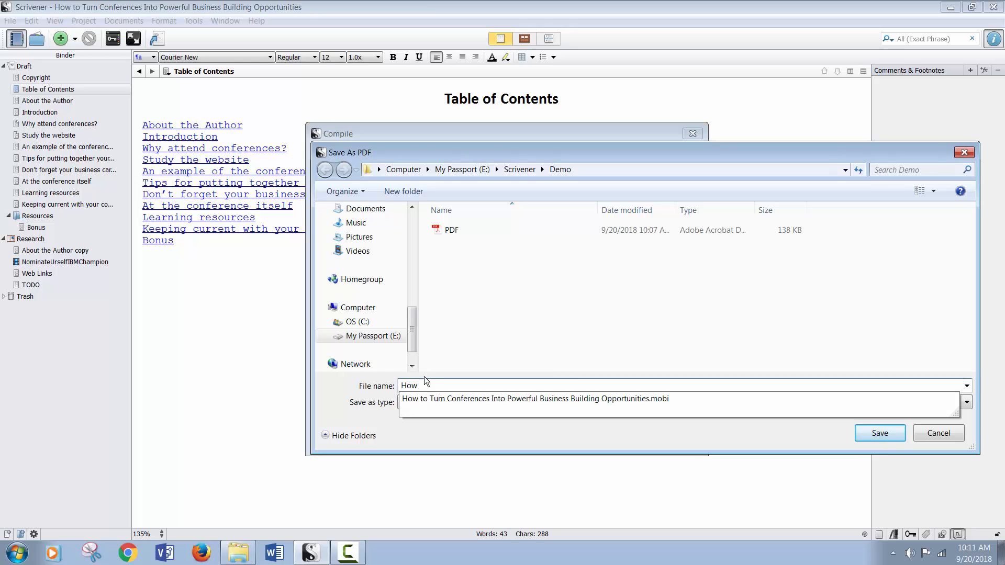
left_click(541, 399)
left_click(675, 386)
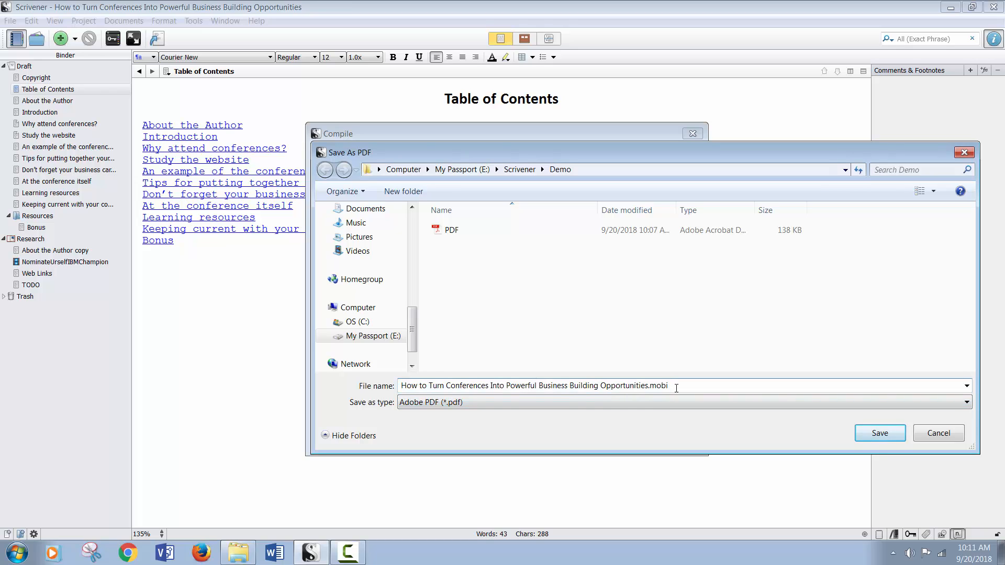
key("BackSpace")
key("BackSpace")
key("BackSpace")
key("BackSpace")
key("BackSpace")
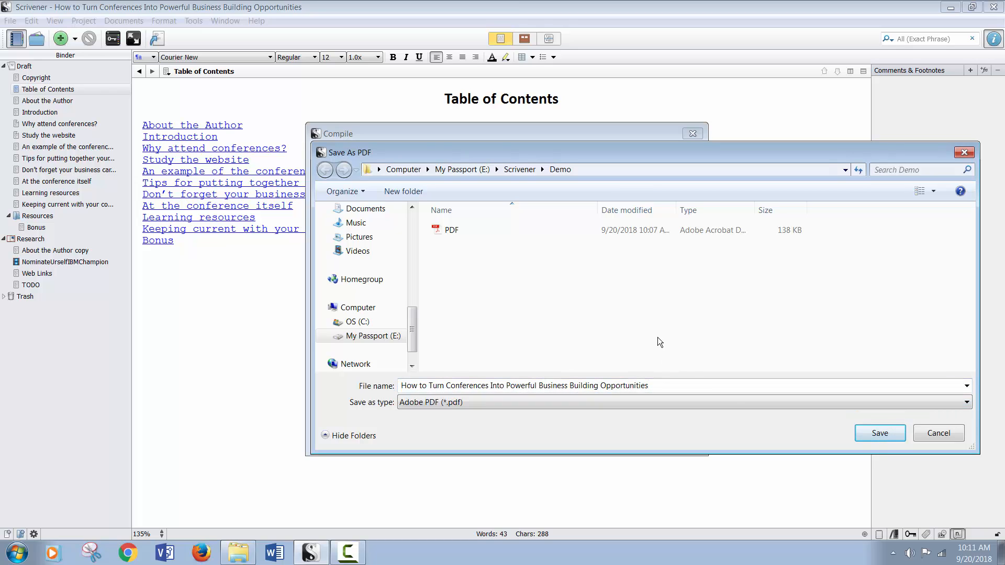
left_click(874, 433)
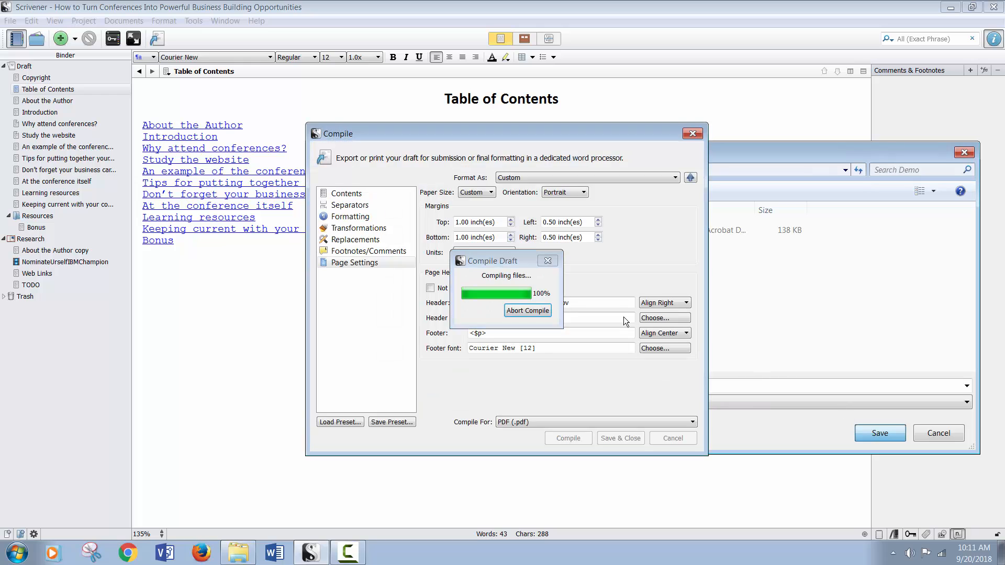
left_click(579, 305)
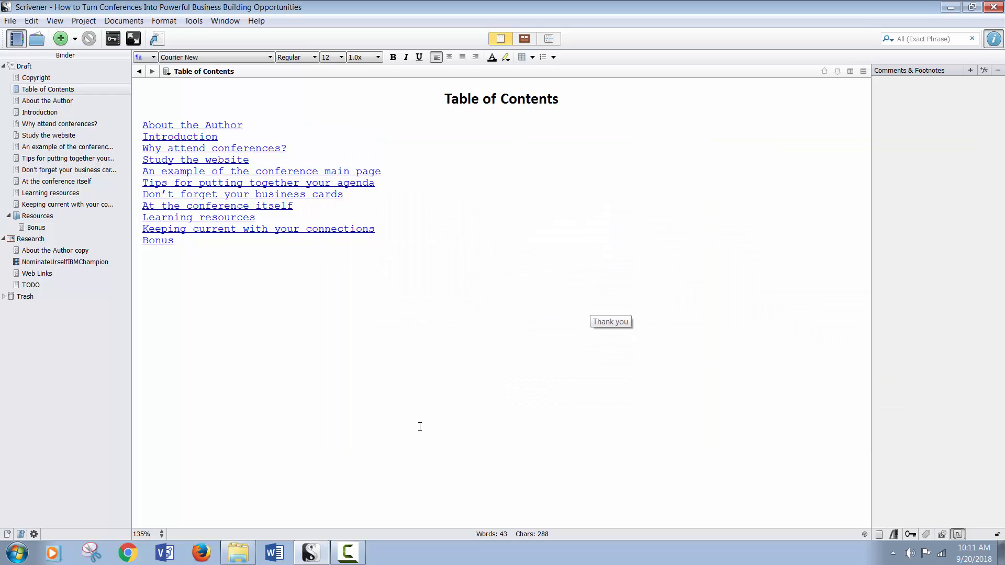
Open the compiled PDF from the Demo folder in Adobe Acrobat Reader and look through its first four pages.
mouse_move(240, 549)
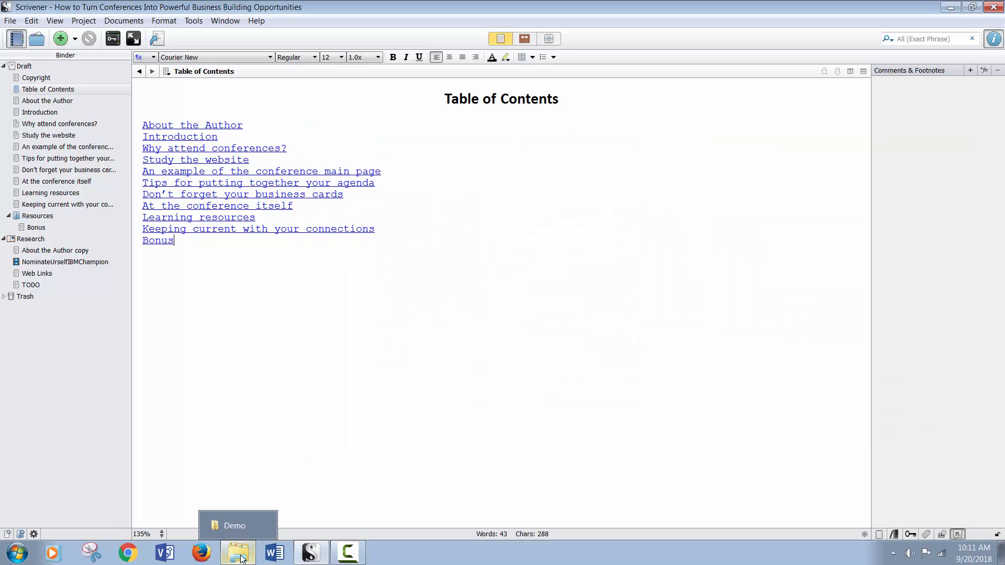
left_click(243, 523)
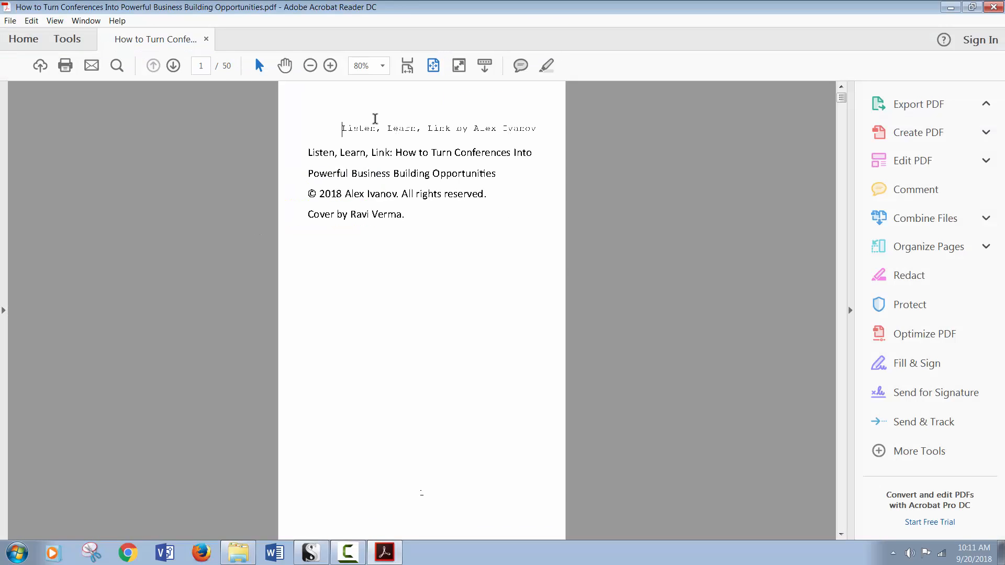
left_click(843, 517)
left_click(843, 516)
left_click(843, 515)
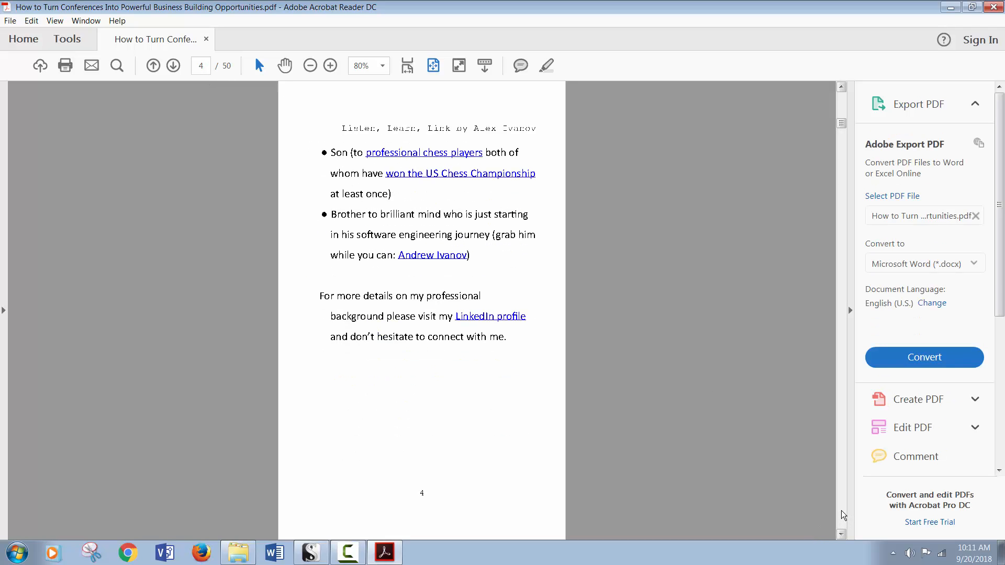